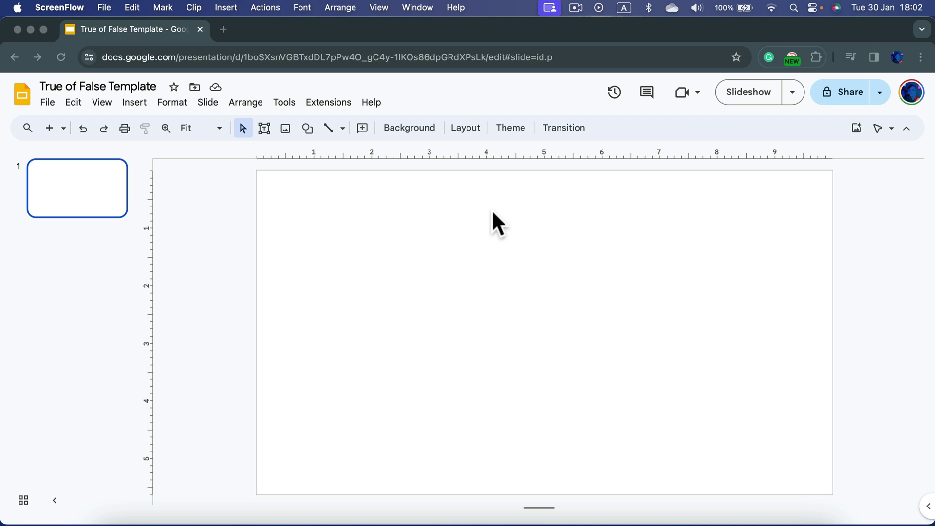
- Change the blank slide's background colour from white to light grey
click(414, 132)
click(409, 132)
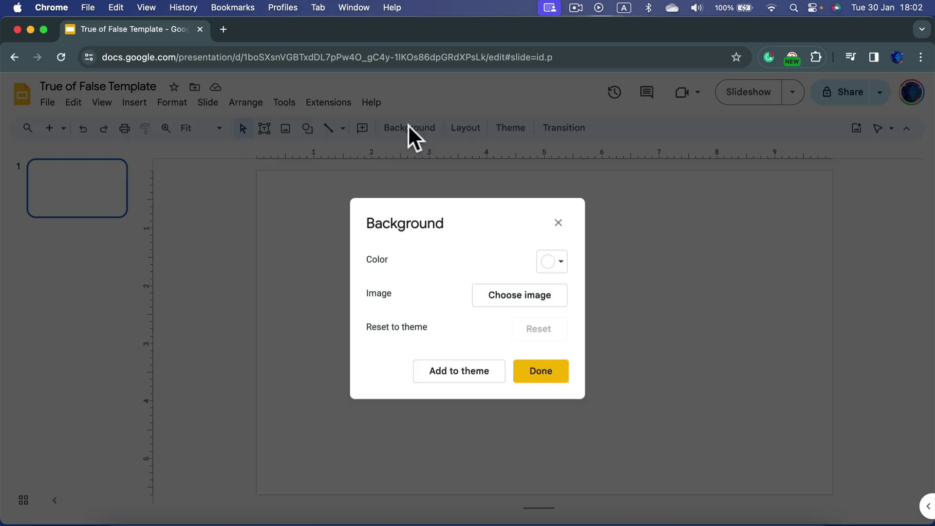
click(552, 261)
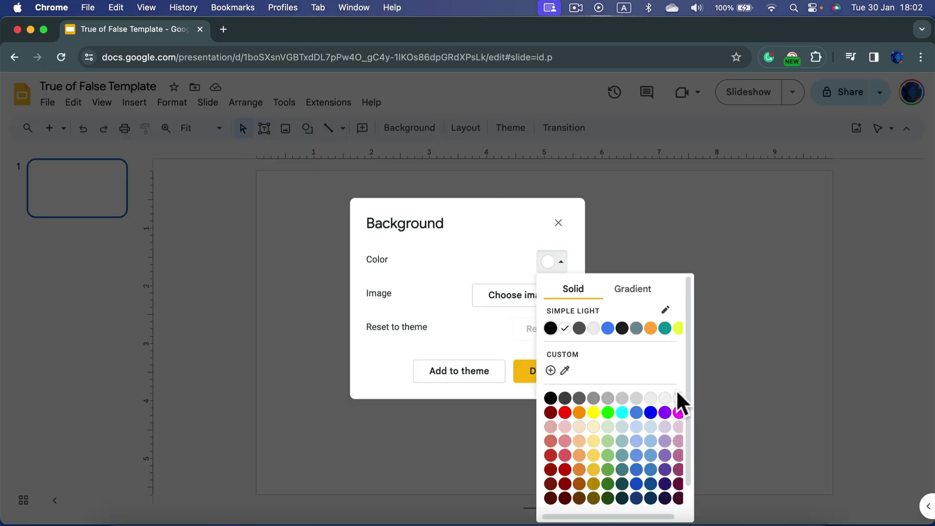
click(650, 399)
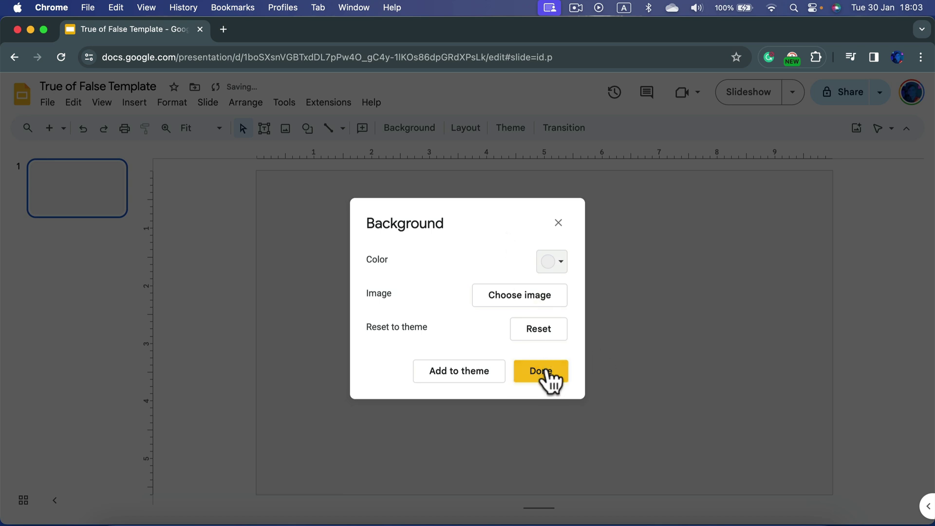
click(545, 377)
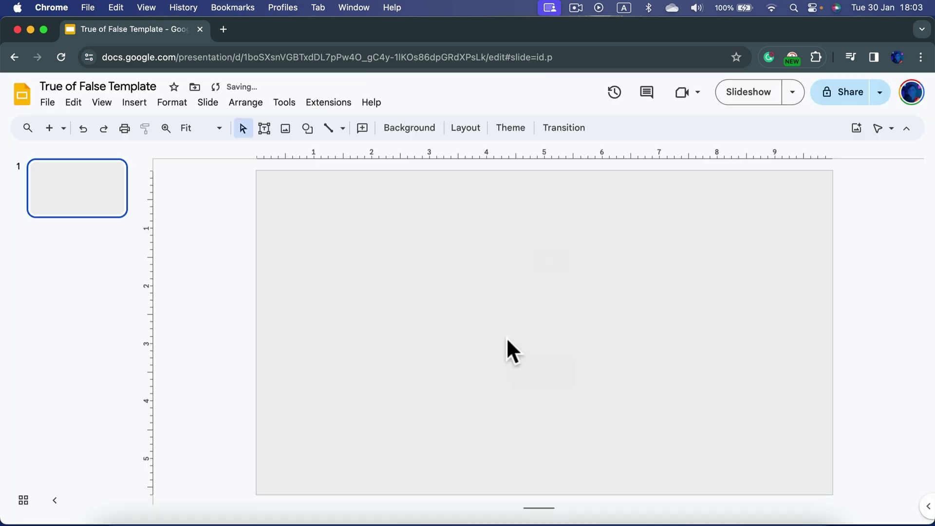
- Draw a large rounded rectangle across the upper half of the slide
click(307, 129)
mouse_move(314, 153)
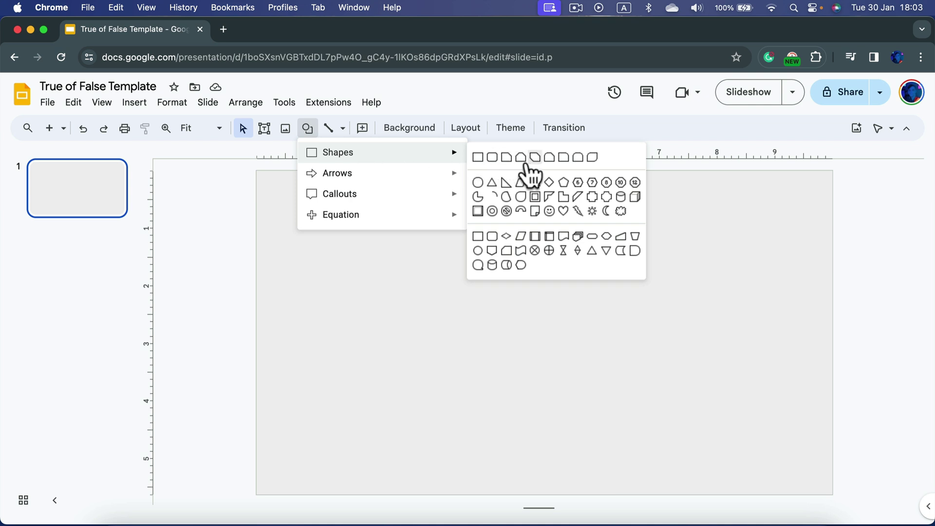
click(492, 157)
drag(326, 201, 776, 388)
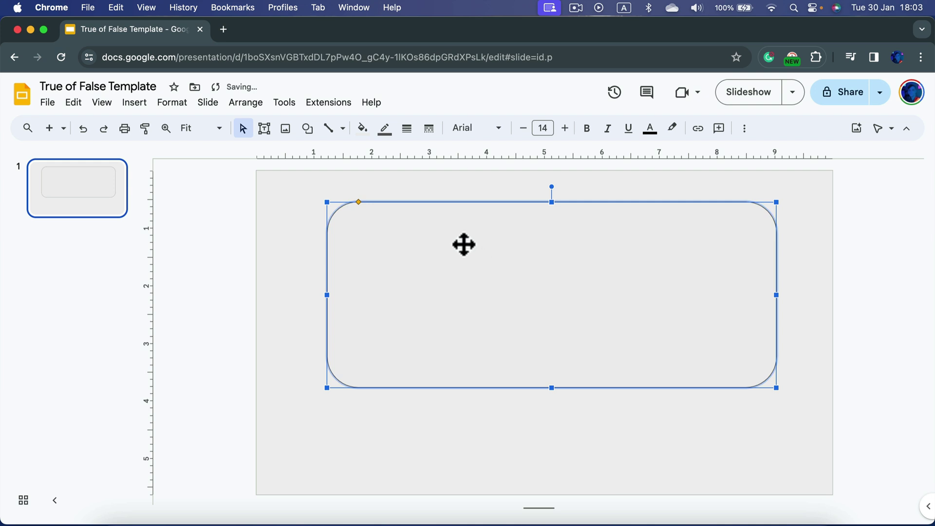
- Paste 'Diamonds are the hardest natural substance on Earth.' into the rectangle, stripping formatting and list numbering
double_click(456, 249)
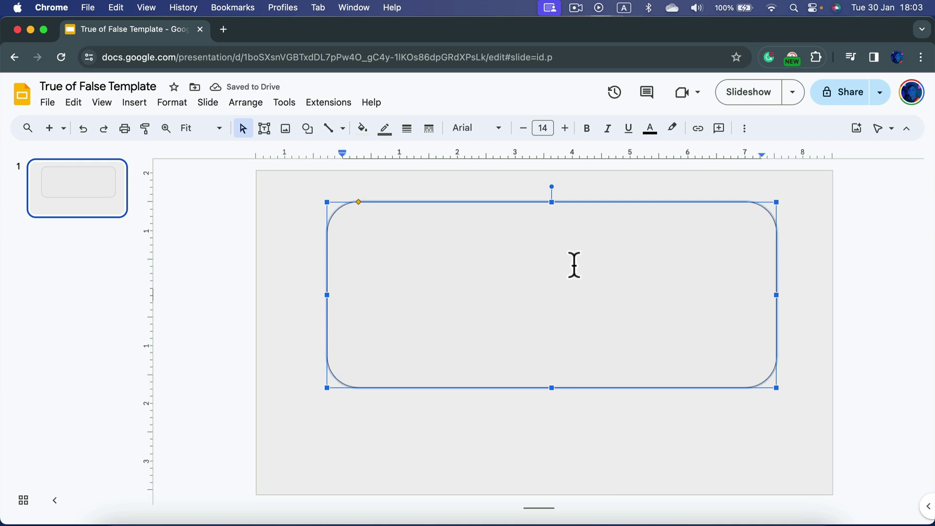
text(Diamonds are the hardest natural substance on Earth.)
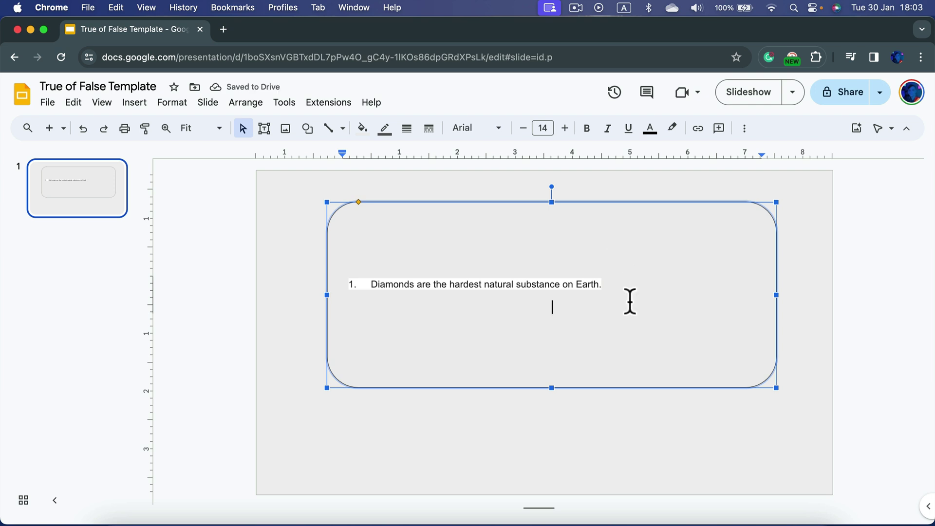
drag(556, 310, 370, 274)
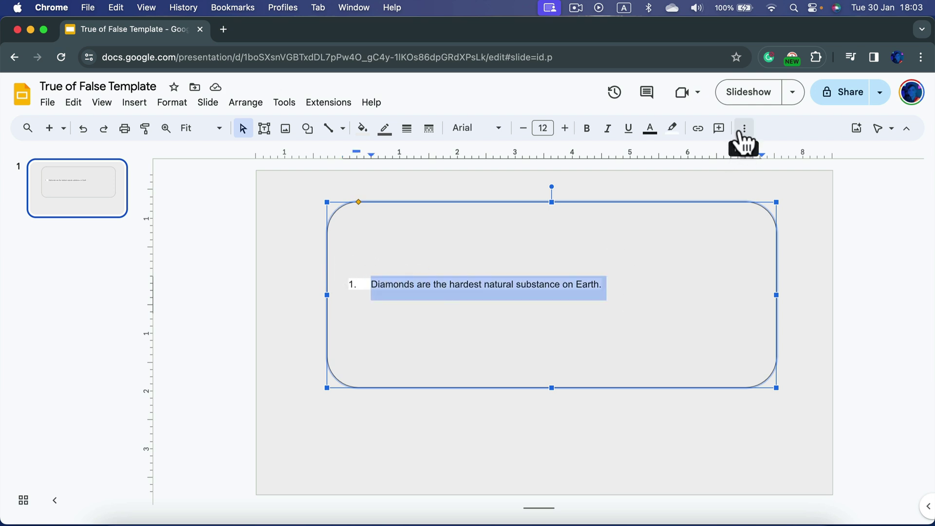
click(743, 129)
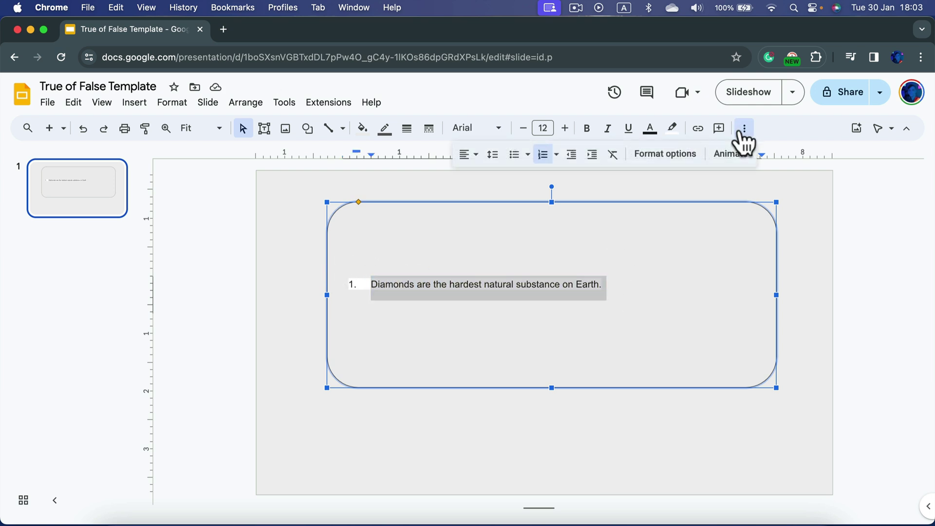
click(613, 157)
click(372, 287)
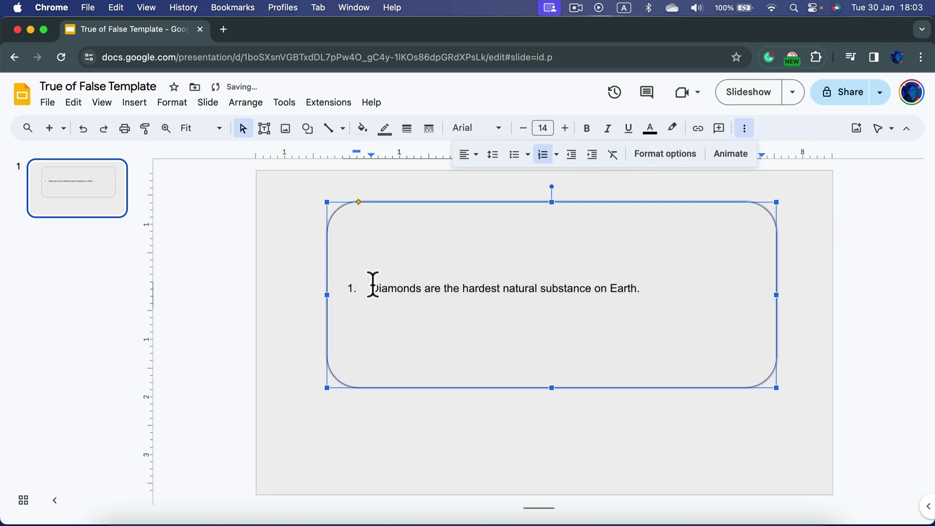
key(BackSpace)
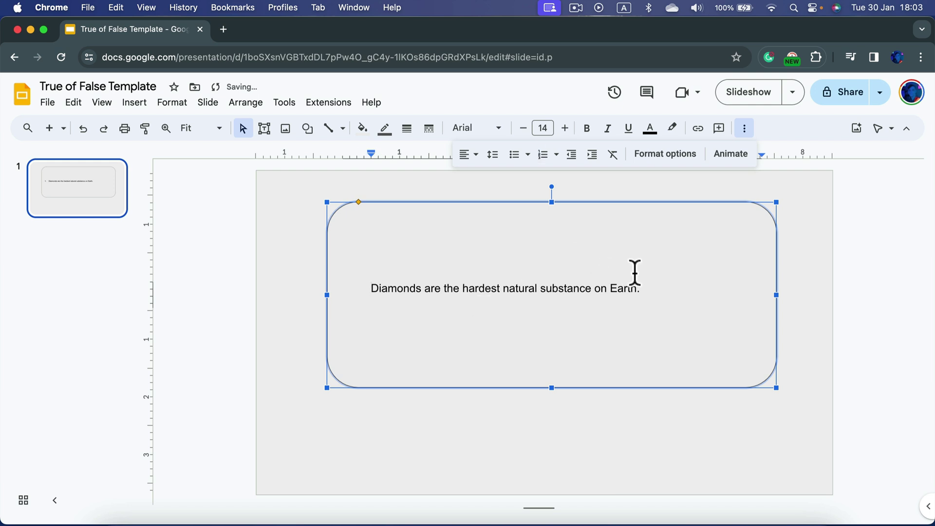
- Centre the question, enlarge it to 27 pt, and delete the empty line below
click(474, 155)
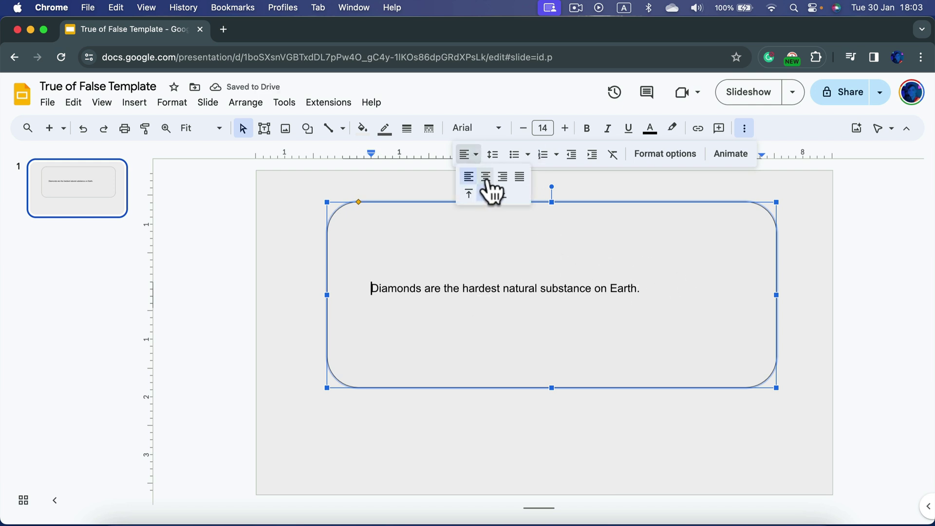
click(484, 176)
key(super+a)
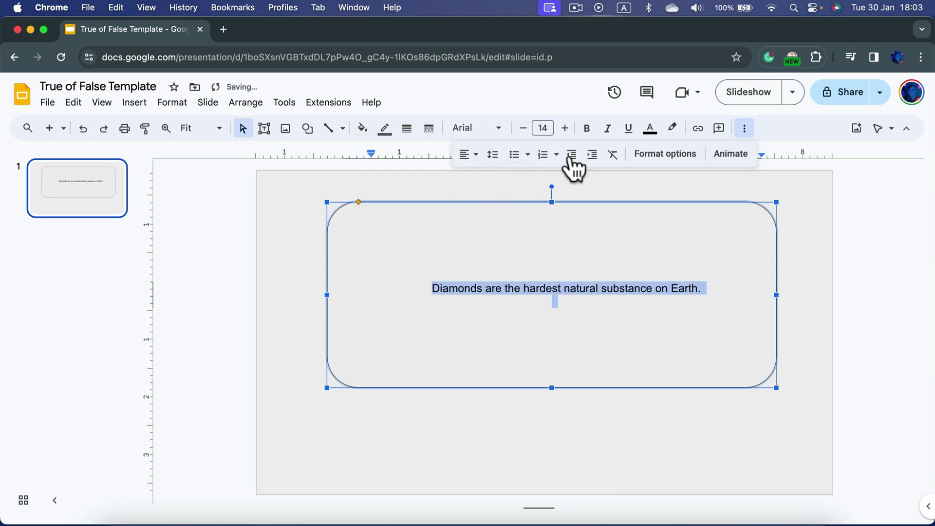
click(564, 128)
click(564, 128)
click(564, 128)
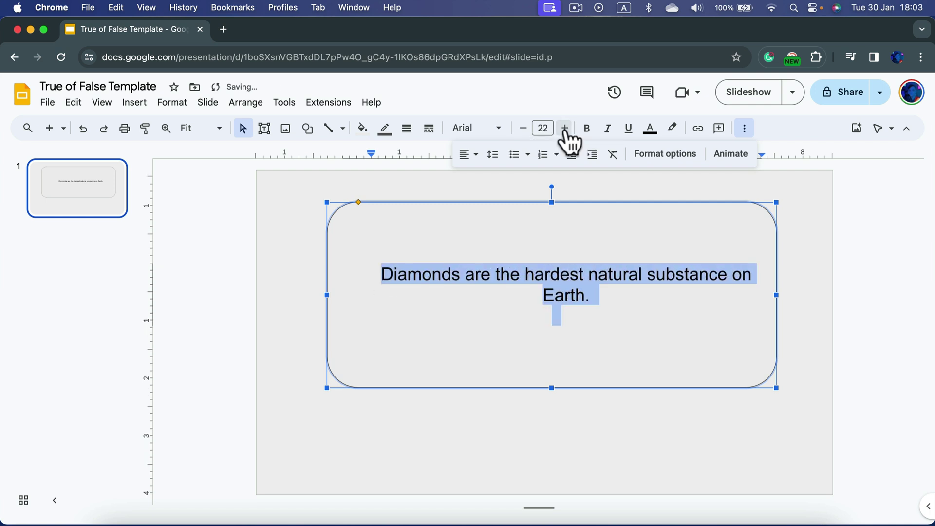
click(564, 128)
click(564, 128)
click(564, 128)
click(564, 128)
click(552, 322)
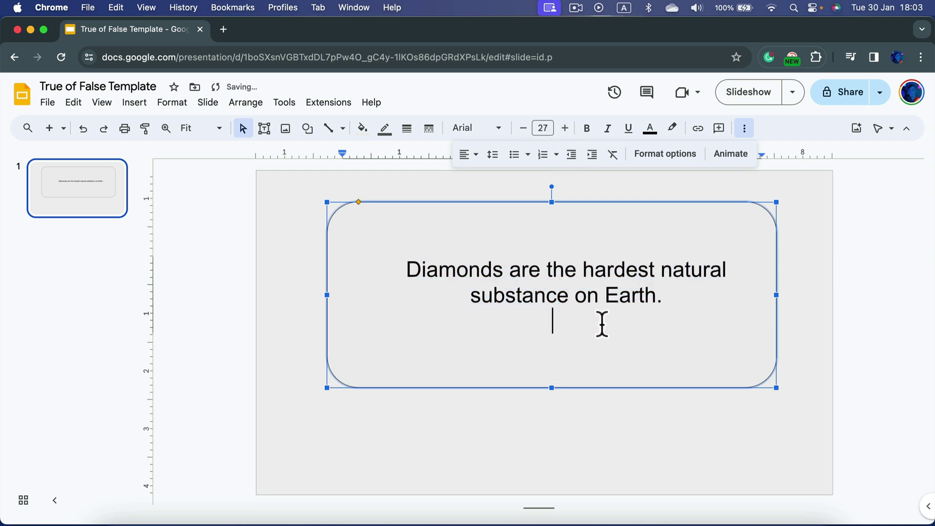
key(BackSpace)
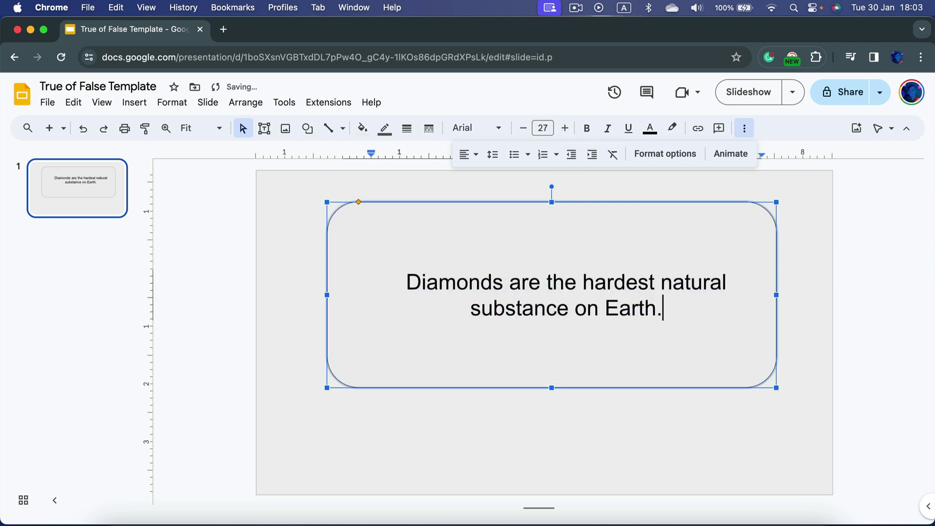
- Fill the question card white and raise the question text to 32 pt
click(364, 130)
click(495, 264)
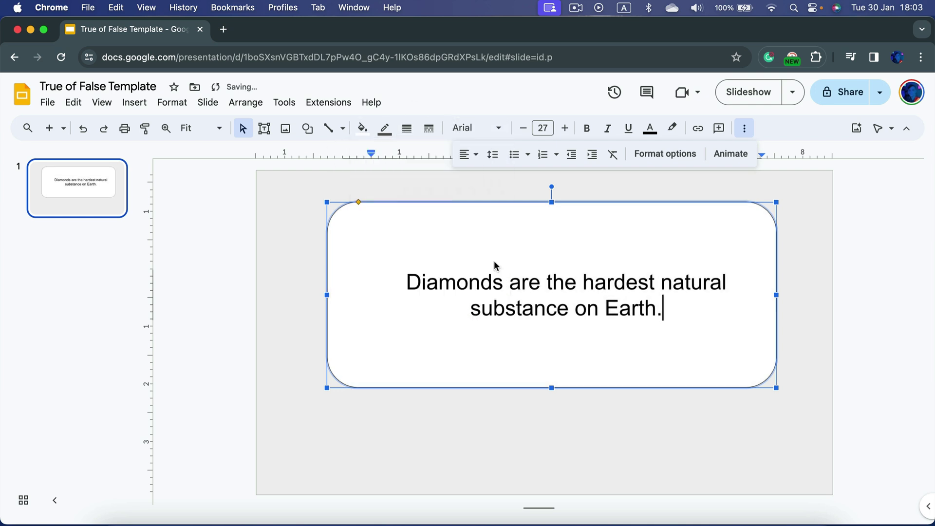
drag(407, 280, 682, 313)
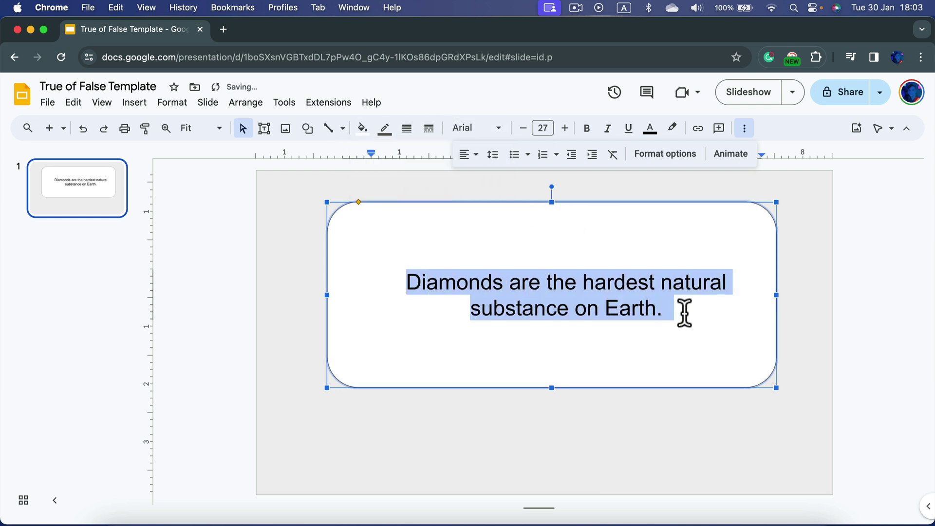
click(566, 128)
click(566, 128)
click(566, 128)
click(565, 128)
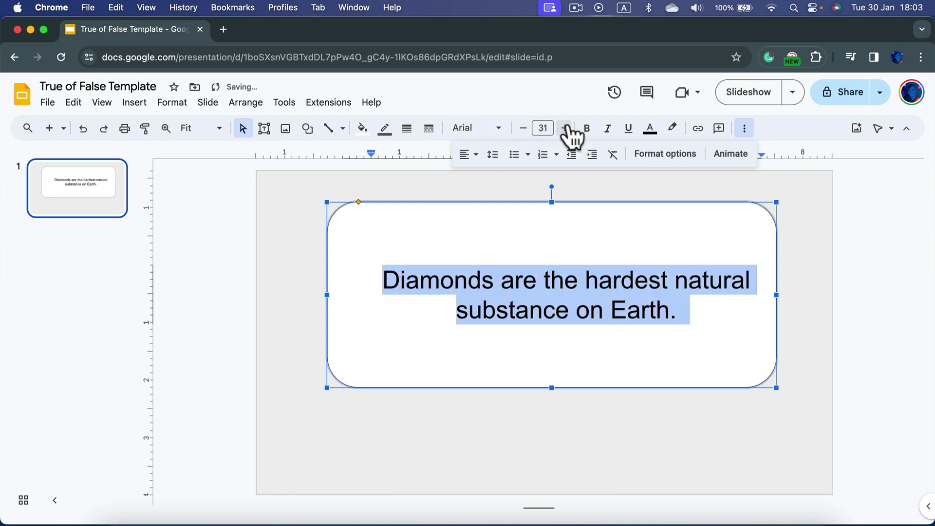
click(565, 128)
click(357, 201)
- Make the card's corners less rounded, set its outline transparent, and nudge it up-left
drag(357, 201, 340, 202)
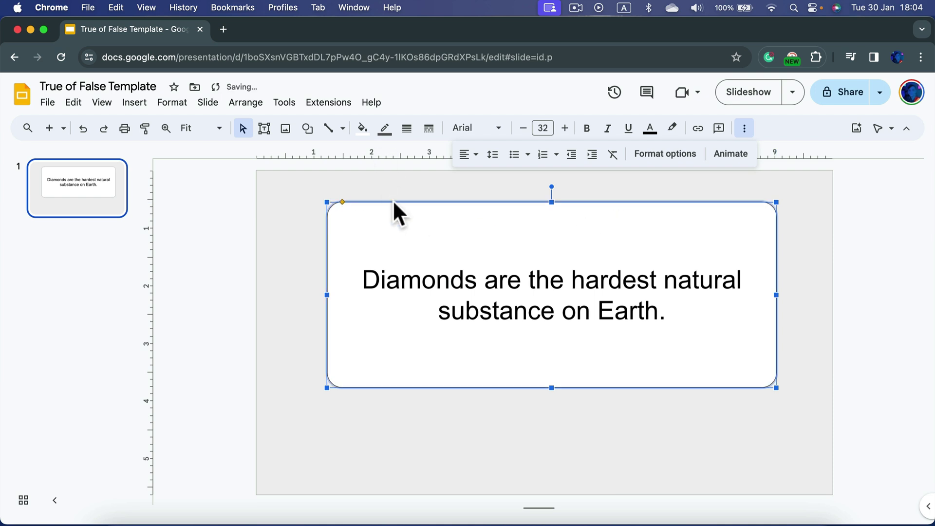
click(277, 244)
click(489, 232)
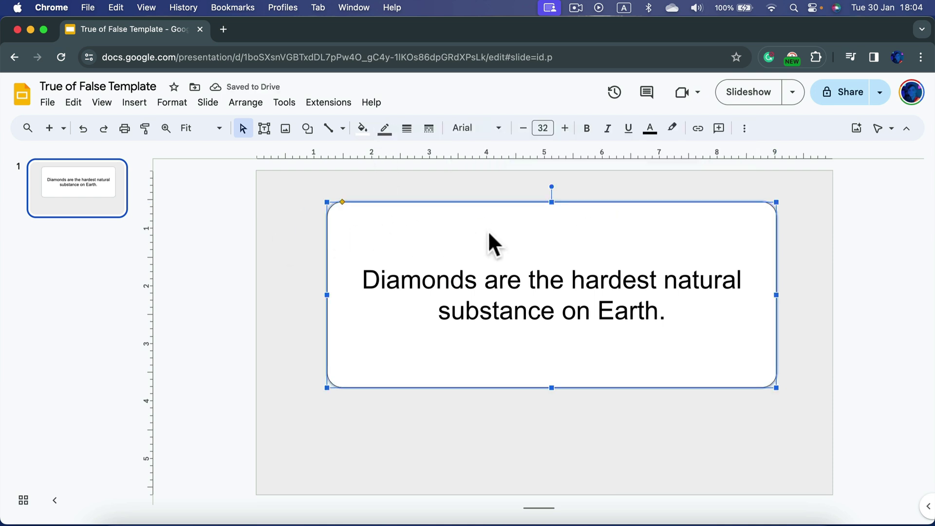
click(385, 129)
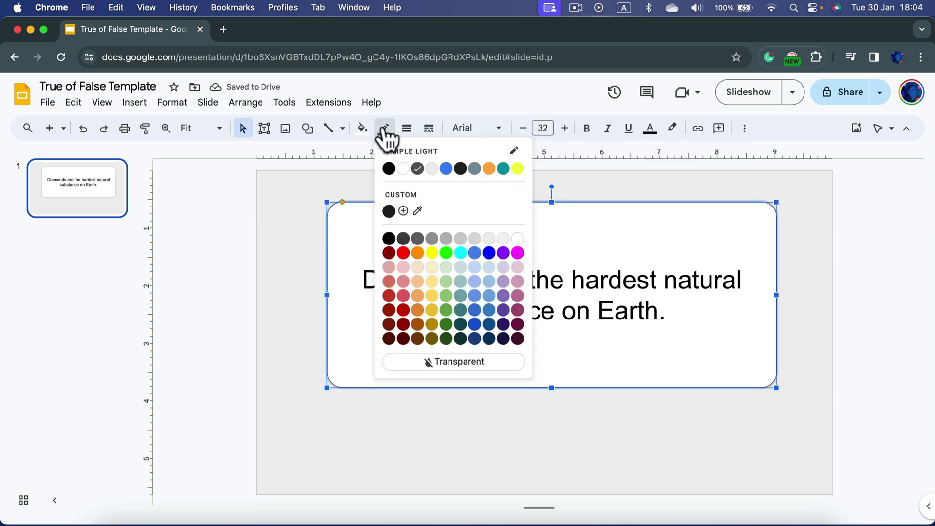
click(470, 362)
drag(698, 222, 688, 219)
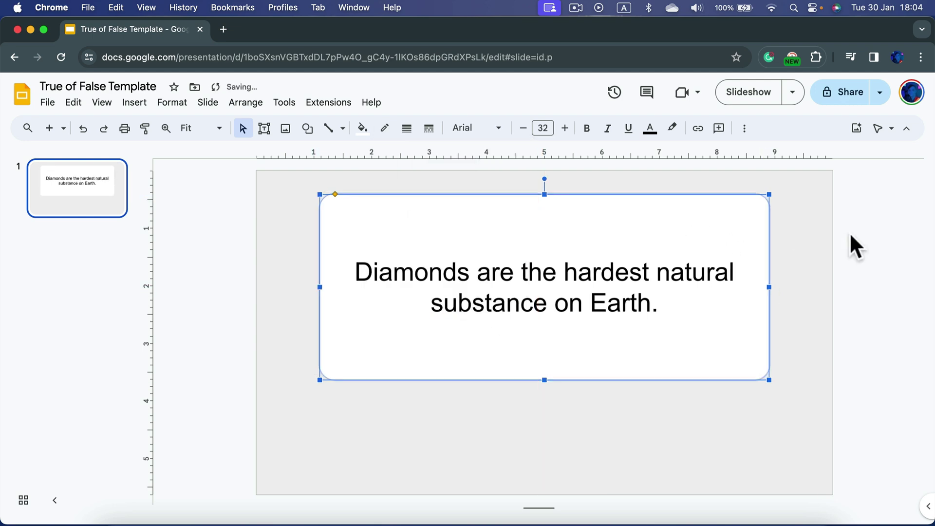
- Add a drop shadow to the card with larger distance and blur at 37% opacity
click(850, 235)
click(638, 209)
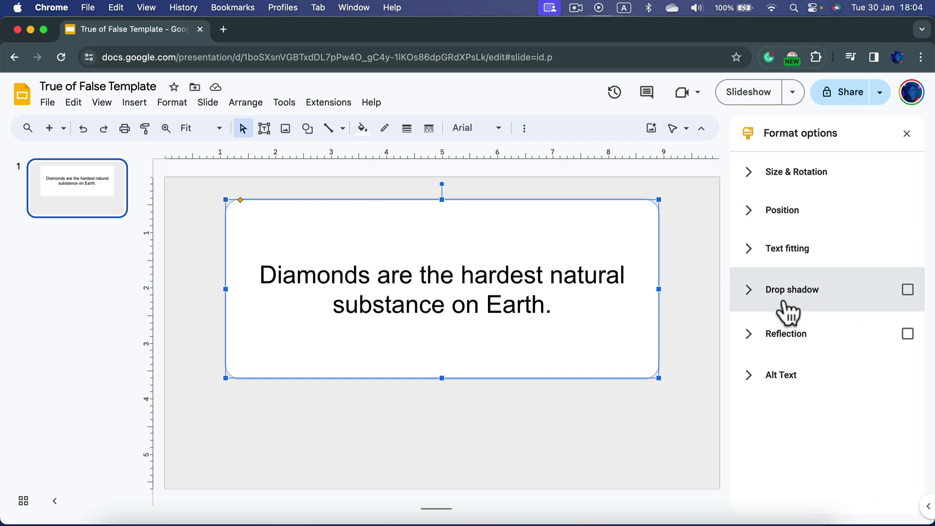
click(907, 289)
click(748, 297)
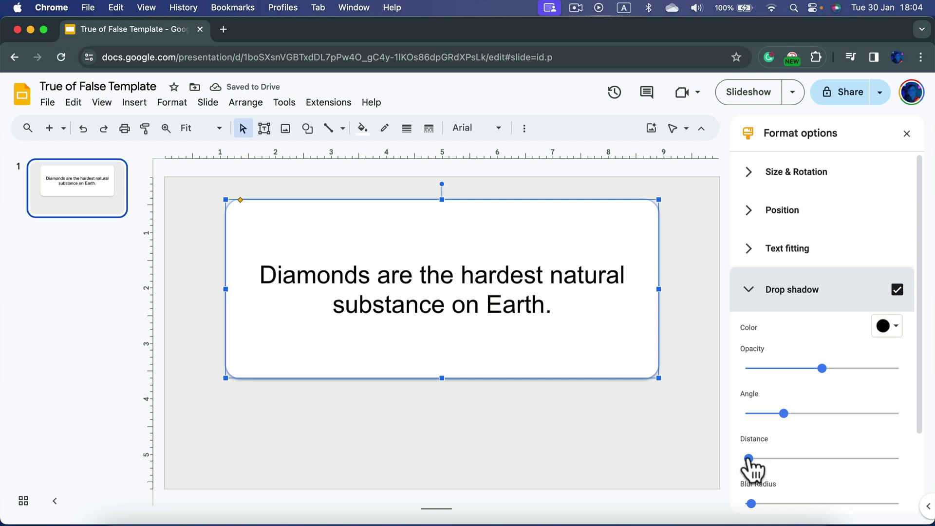
mouse_move(749, 458)
mouse_down()
mouse_move(870, 459)
mouse_move(761, 459)
mouse_up()
drag(751, 503, 771, 501)
drag(821, 364, 801, 365)
click(906, 133)
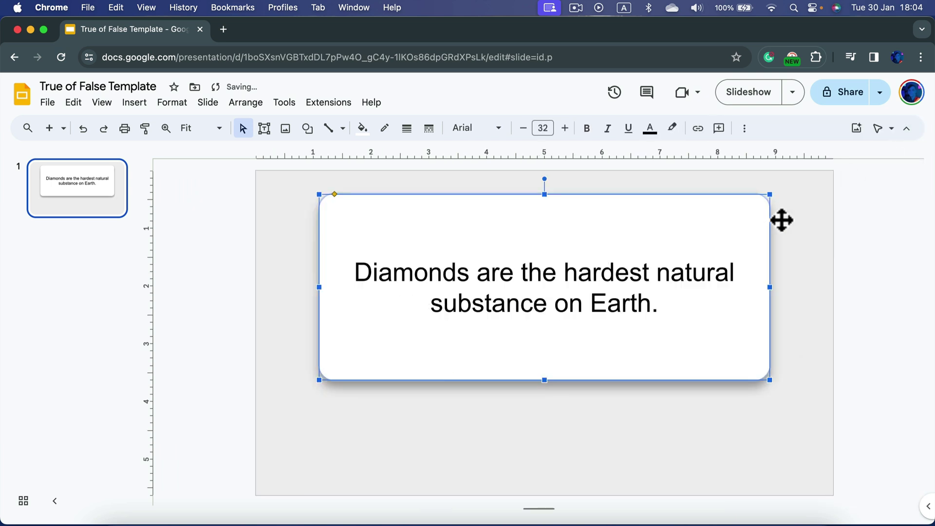
click(774, 311)
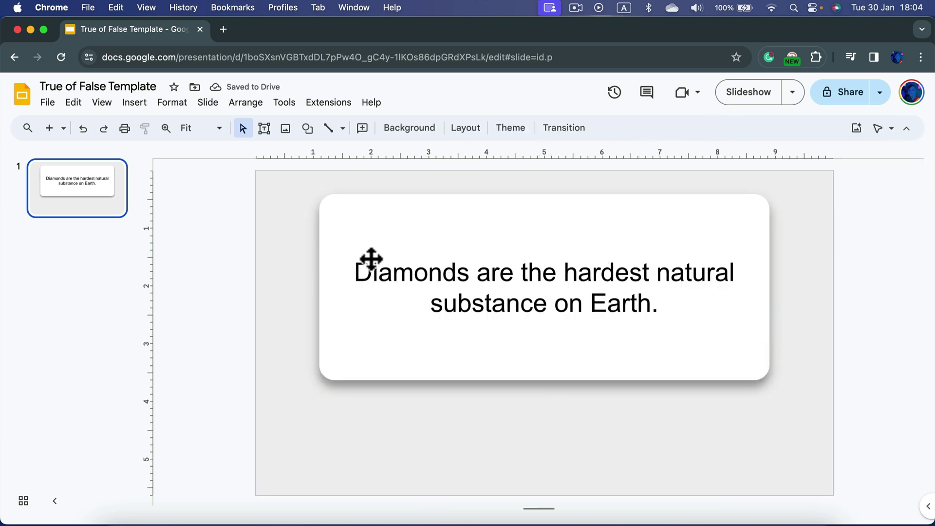
- Draw a green-filled rectangle below the question card on the left side
click(307, 129)
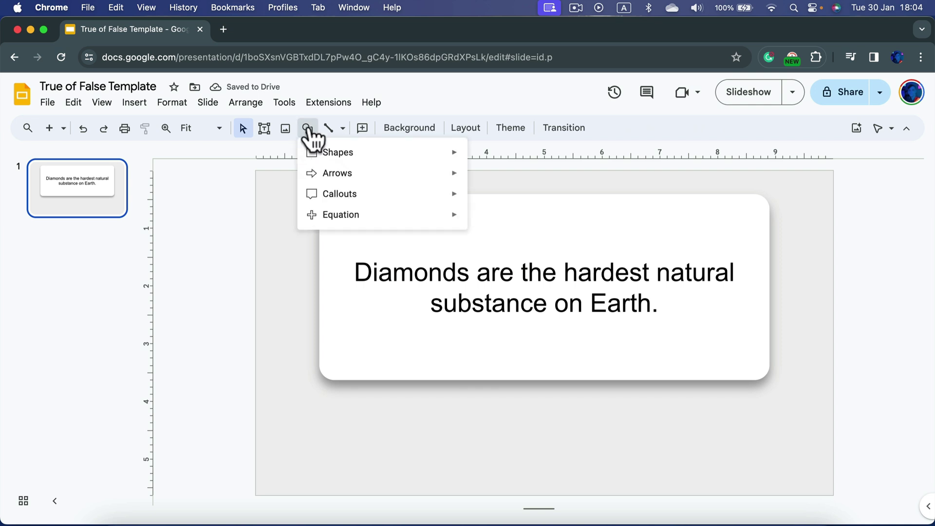
mouse_move(351, 153)
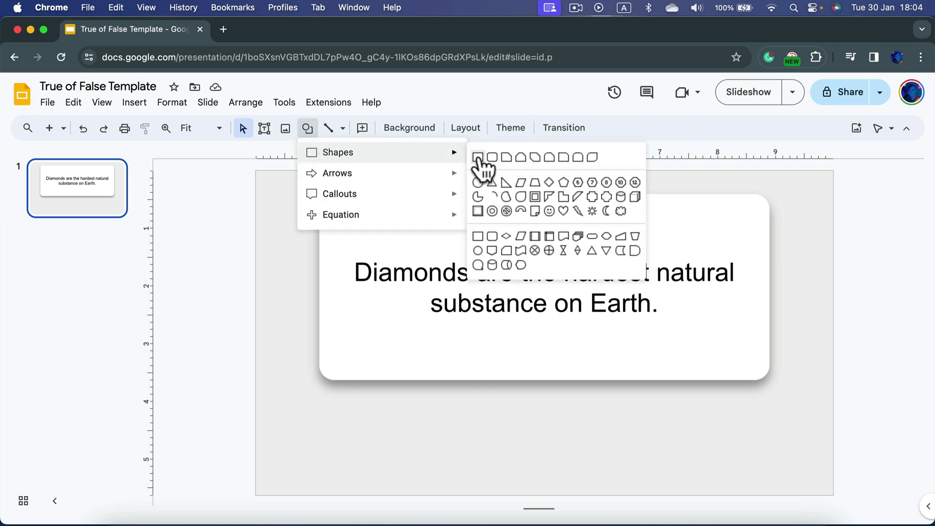
click(477, 157)
drag(283, 403, 526, 468)
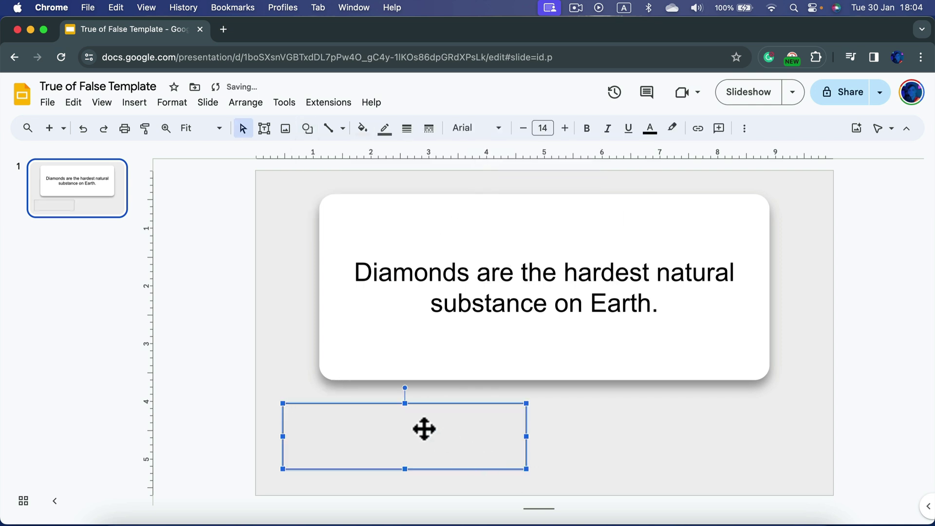
click(362, 130)
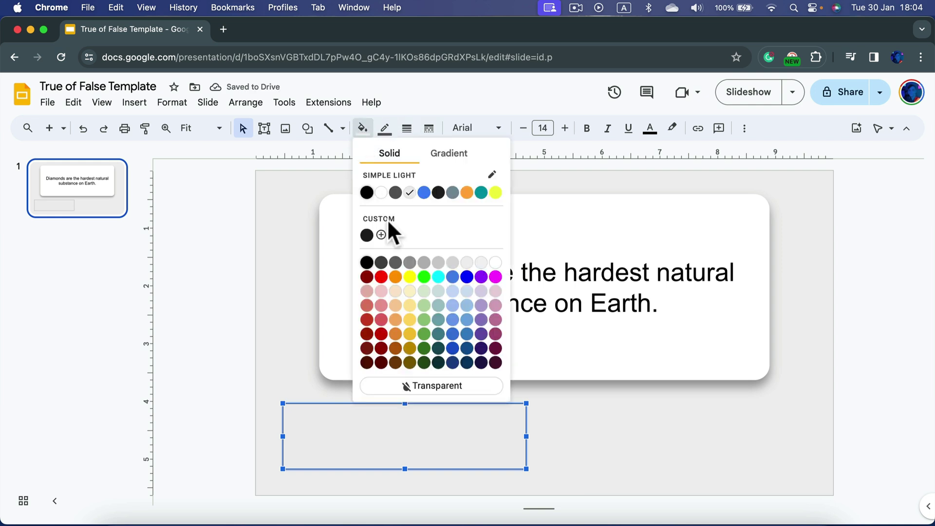
click(424, 334)
double_click(393, 431)
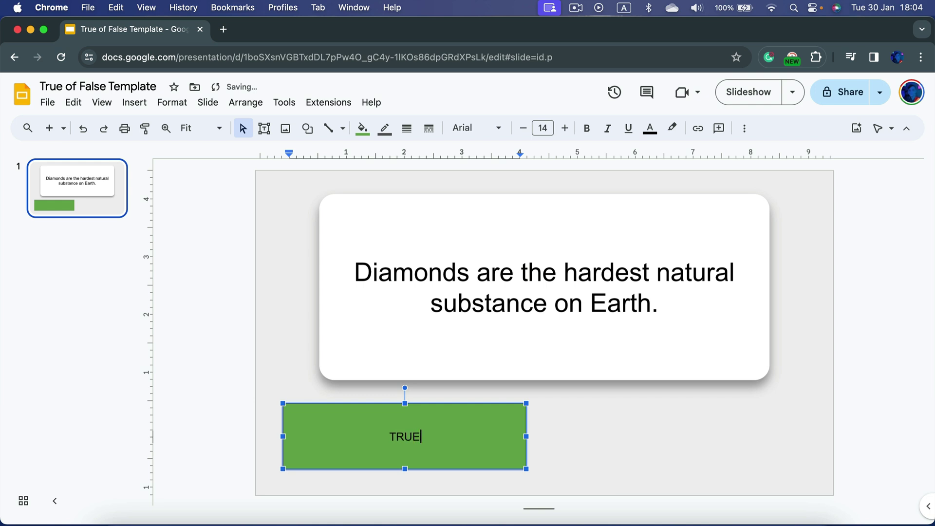
- Make the TRUE label bold, 36 pt and white, with no outline on the green box
click(586, 128)
click(542, 128)
text(36)
key(Return)
click(650, 129)
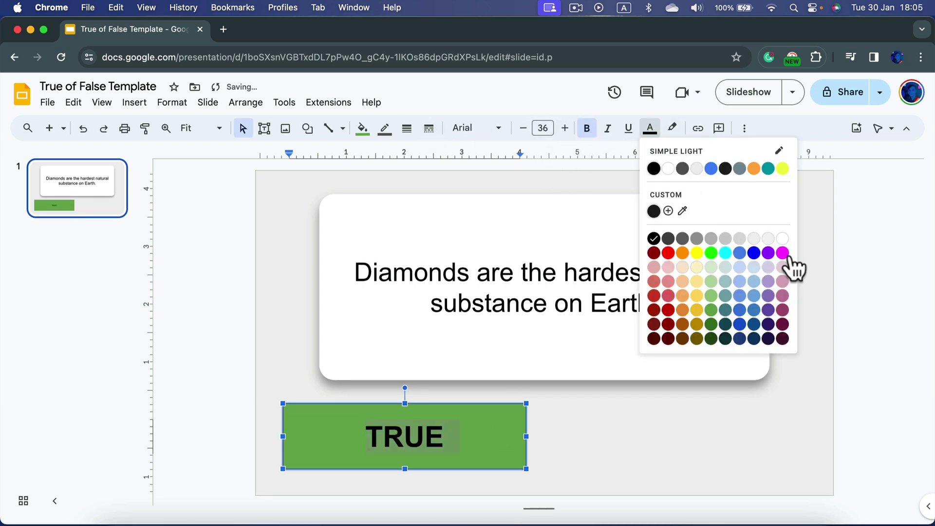
click(779, 238)
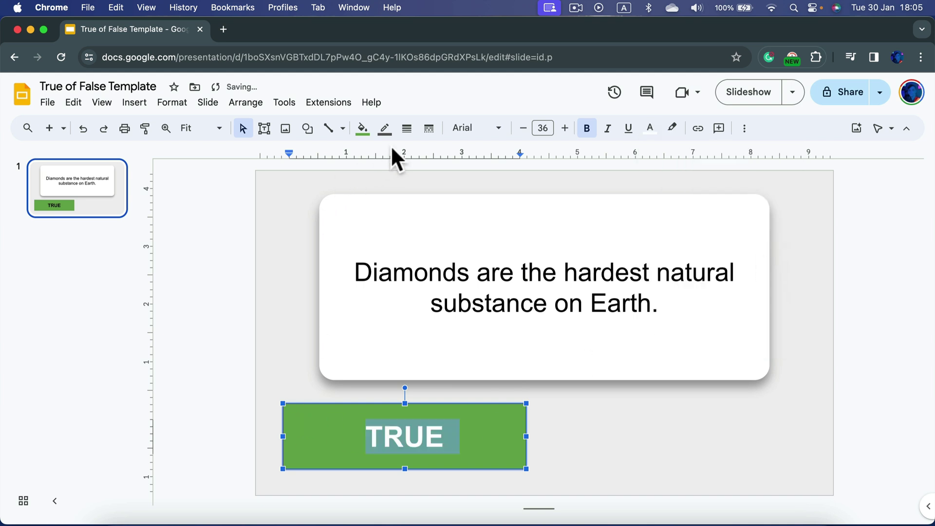
click(386, 129)
click(459, 375)
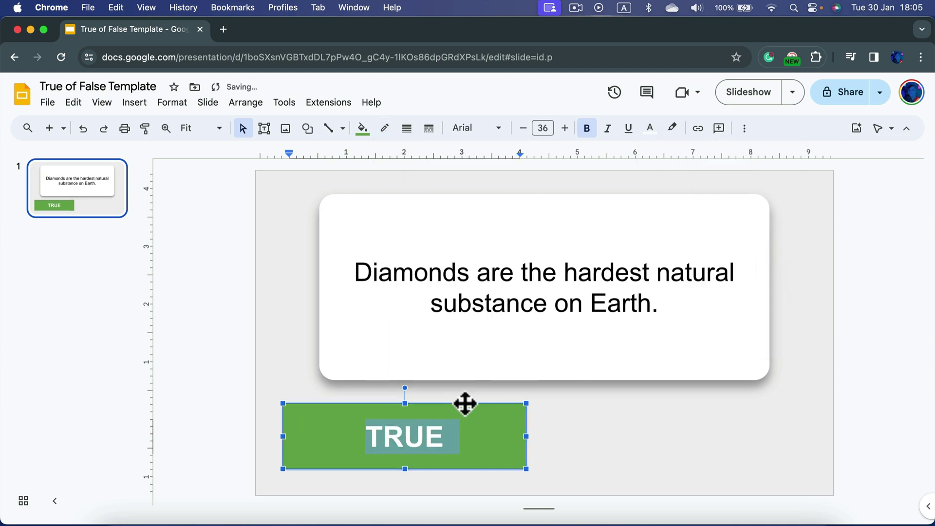
click(242, 419)
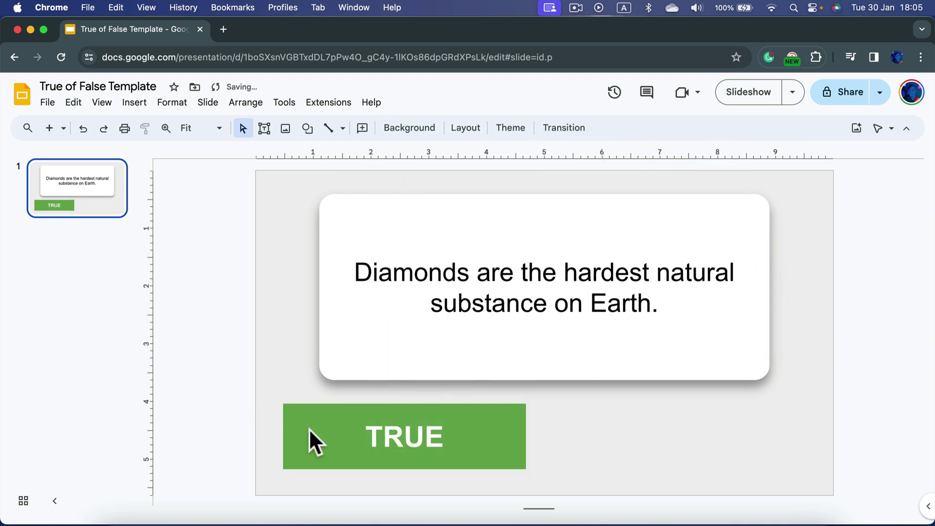
- Stretch the TRUE box over the bottom-left half and duplicate it onto the bottom-right half
mouse_move(309, 433)
mouse_down()
mouse_move(317, 441)
mouse_move(298, 438)
mouse_move(312, 438)
mouse_up()
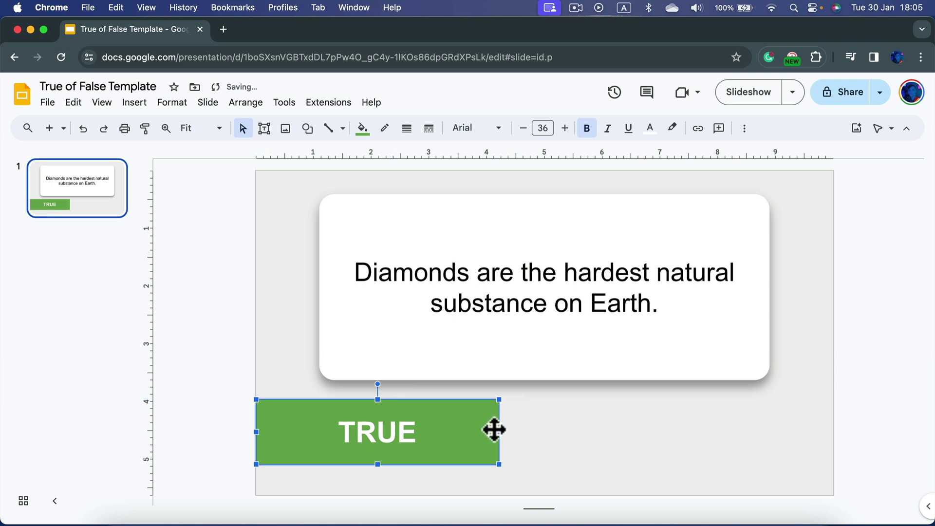
drag(500, 431, 544, 433)
drag(401, 467, 395, 495)
click(221, 338)
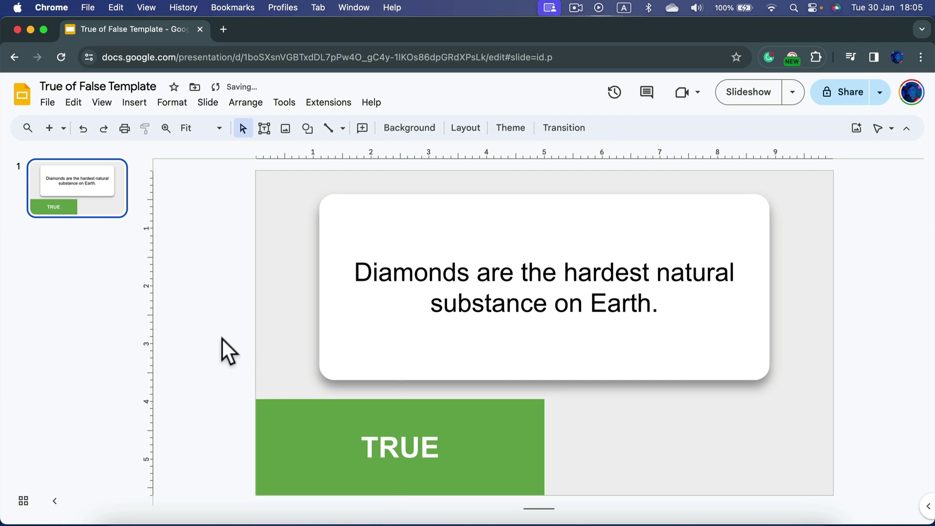
click(334, 418)
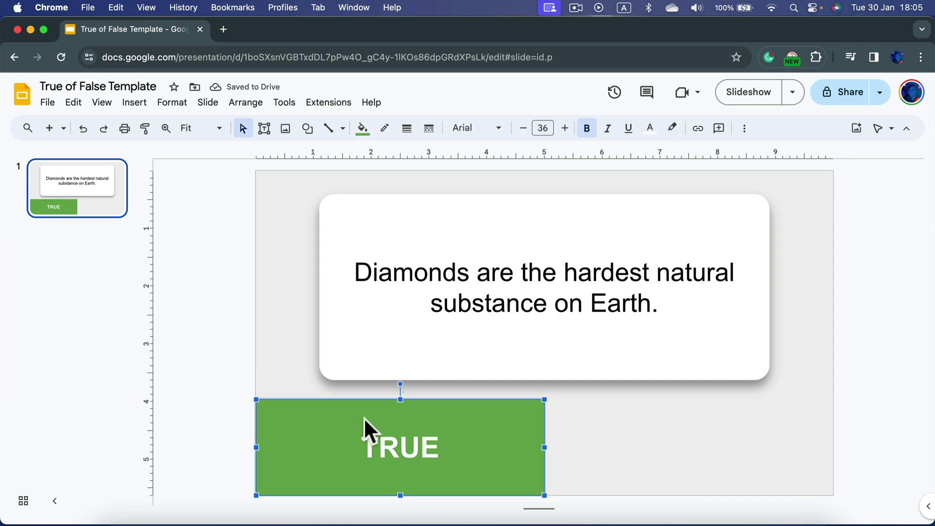
drag(361, 417, 605, 428)
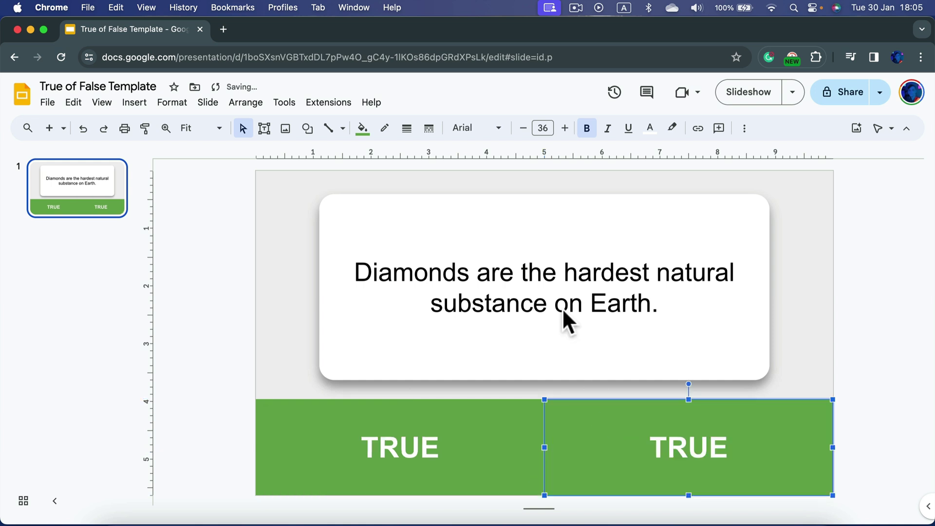
- Fill the right-hand box red and change its label from TRUE to FALSE
click(363, 129)
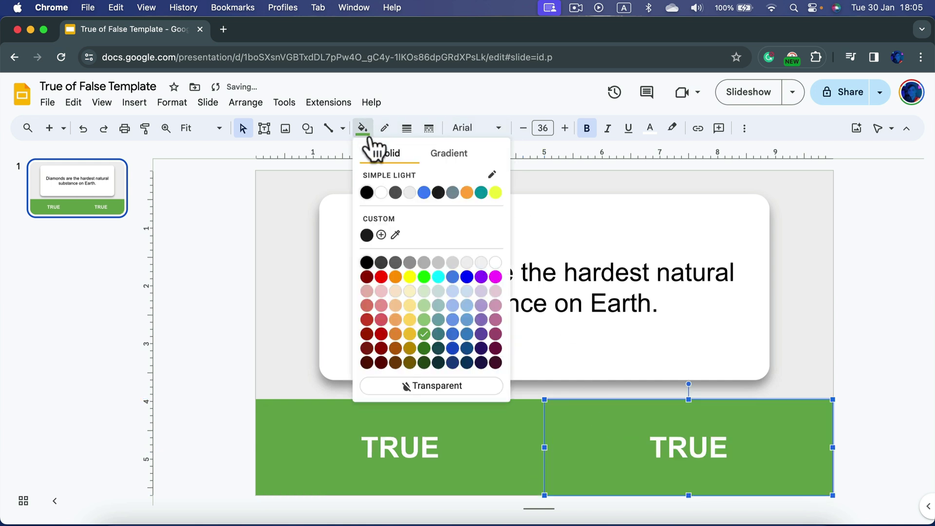
click(367, 321)
drag(651, 444, 786, 439)
text(FA)
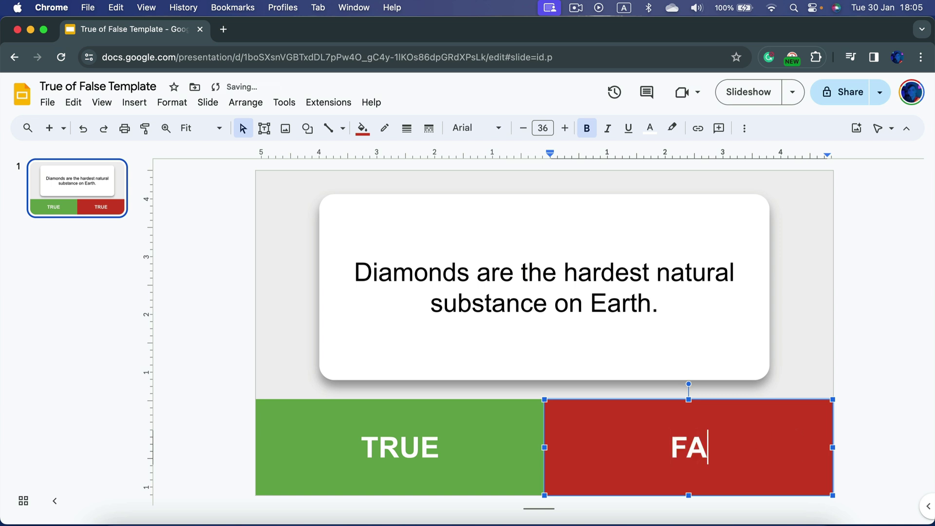
text(LSE)
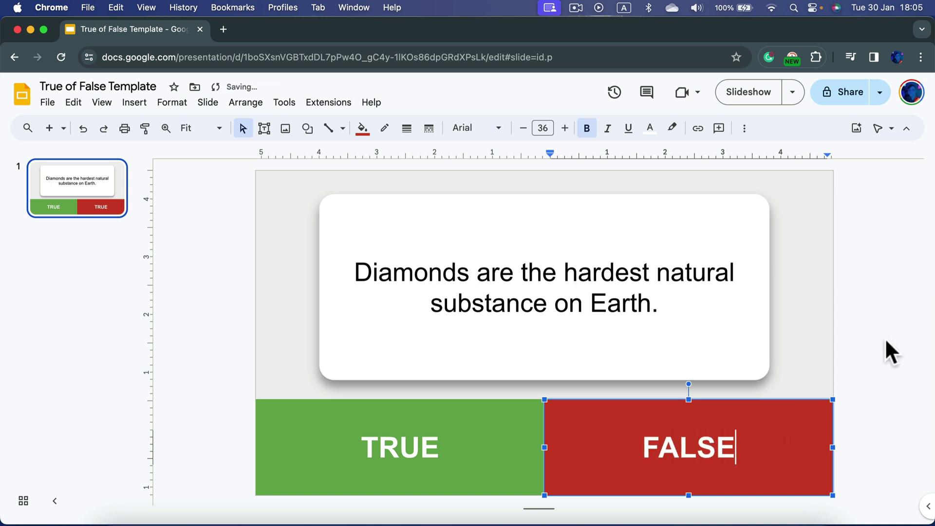
click(894, 326)
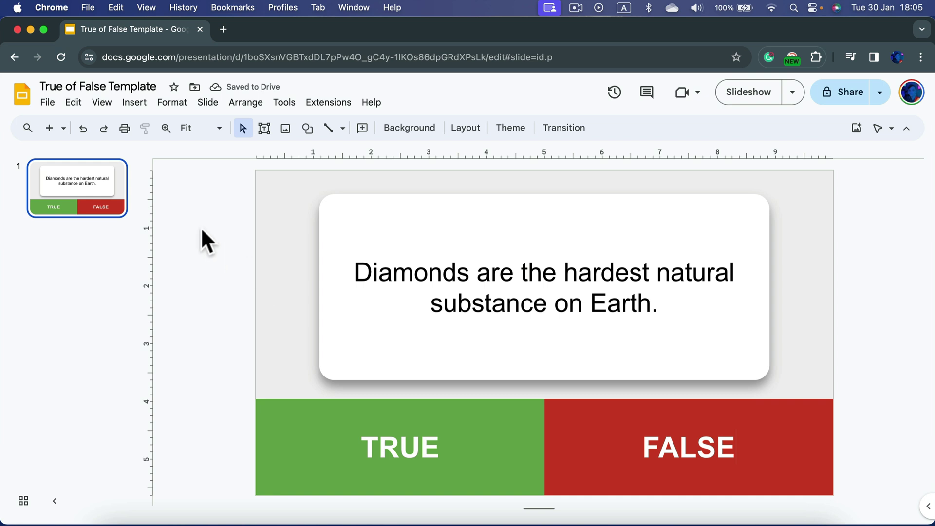
- Duplicate slide 1 as slide 2, then select the red FALSE box on slide 1
right_click(74, 185)
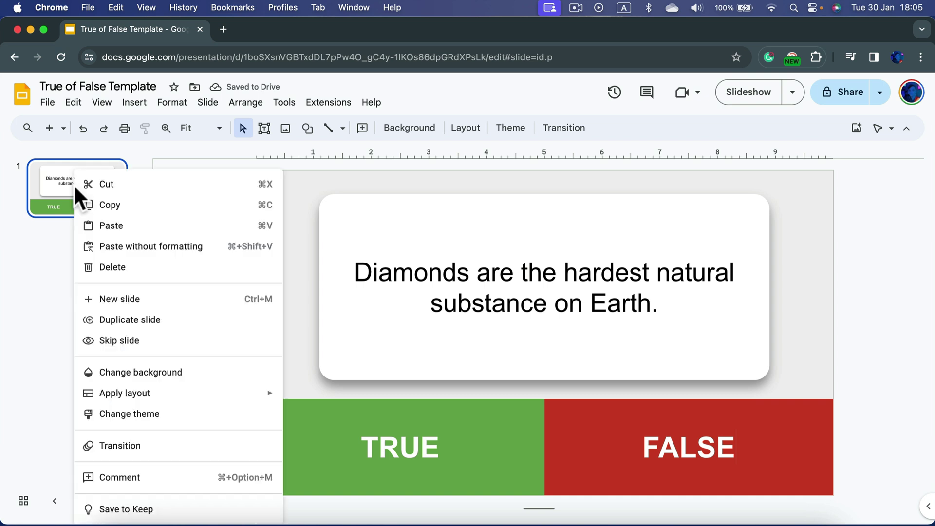
click(154, 321)
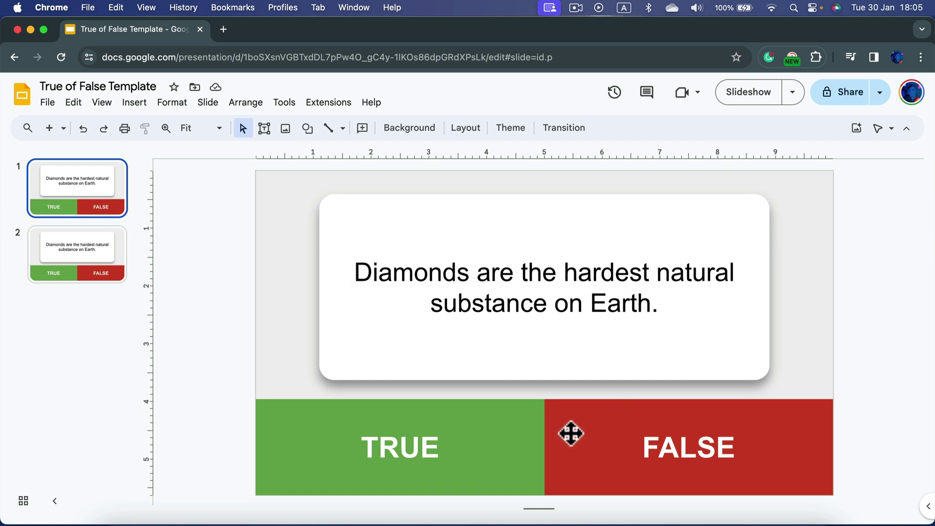
click(609, 428)
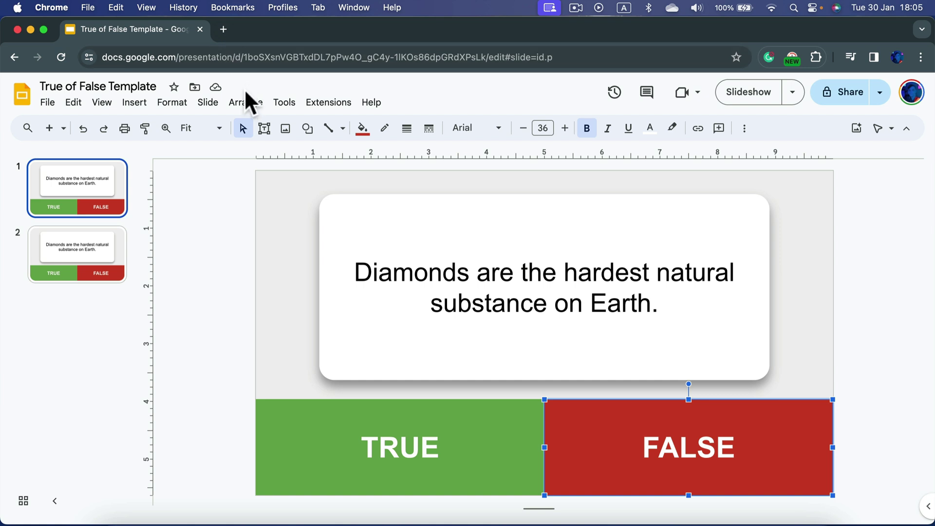
- Give slide 1's red FALSE box a Fade out on-click animation and play its preview
click(133, 104)
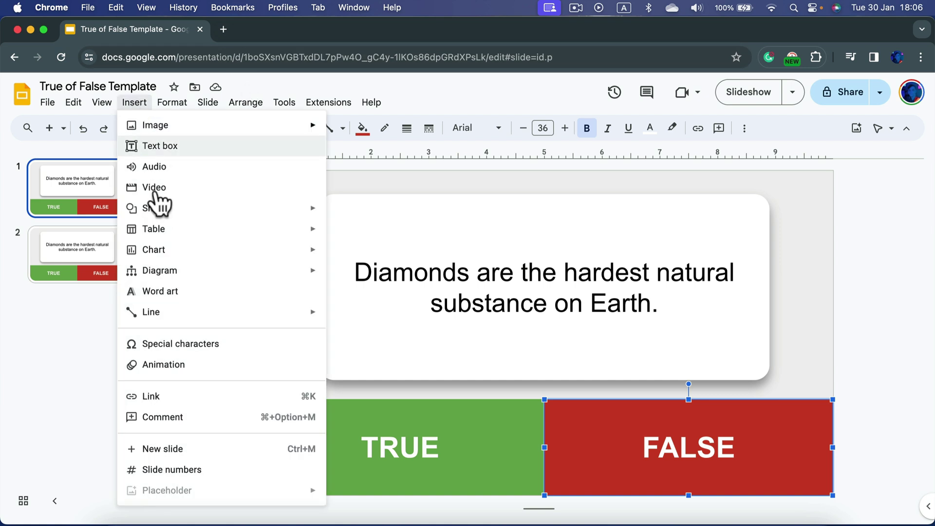
click(185, 365)
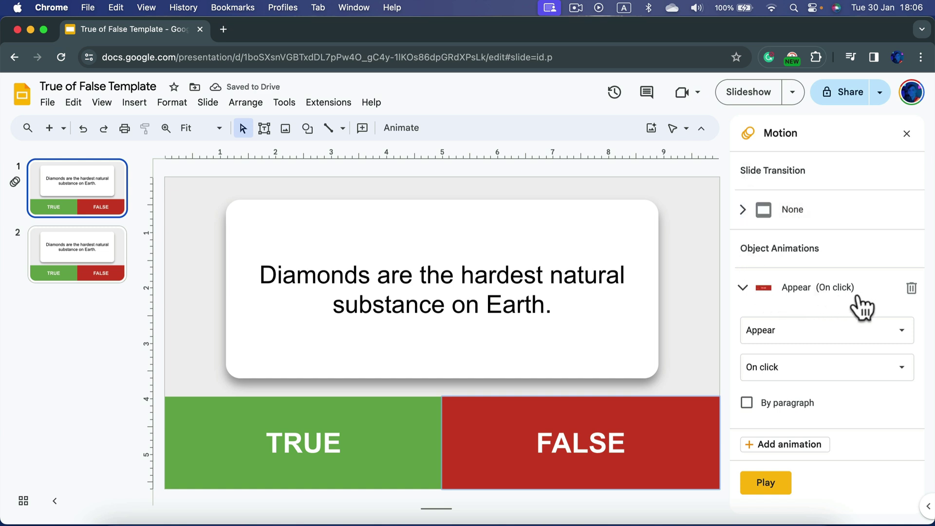
click(794, 331)
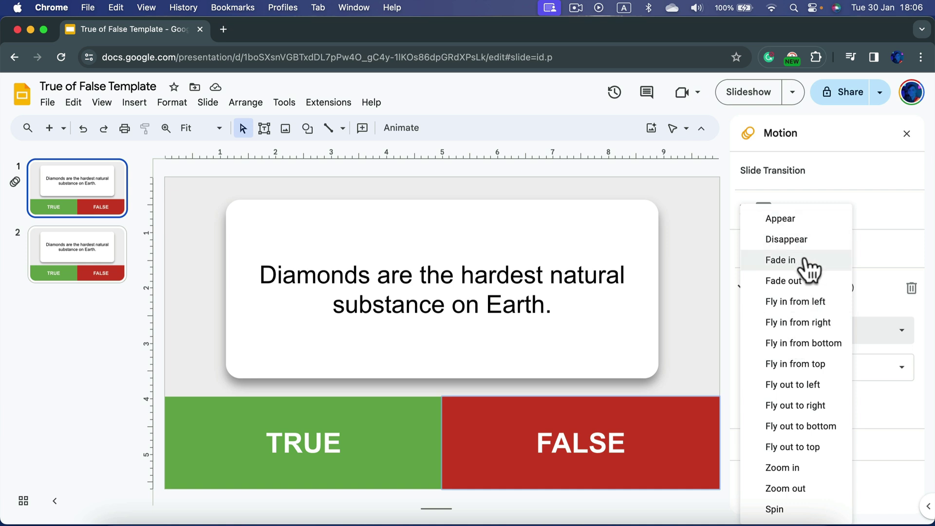
click(792, 284)
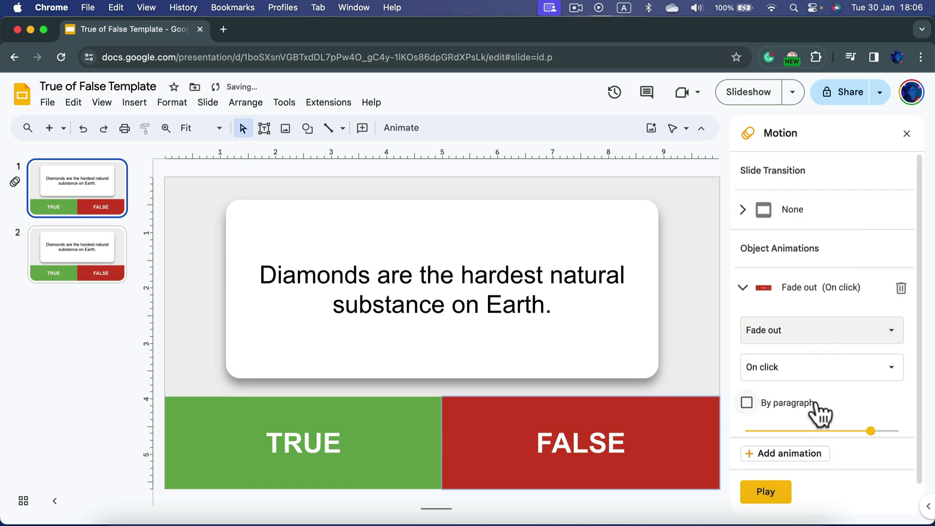
scroll(871, 415, down, 1)
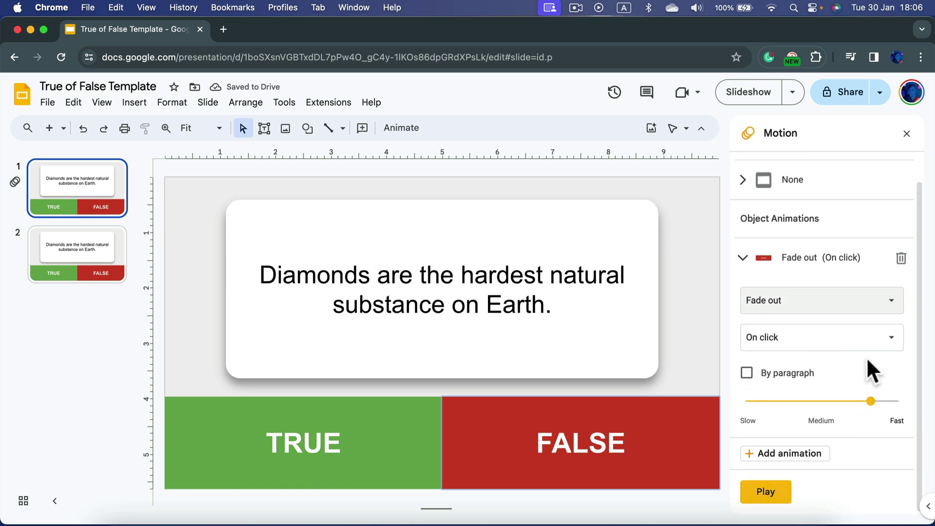
click(782, 493)
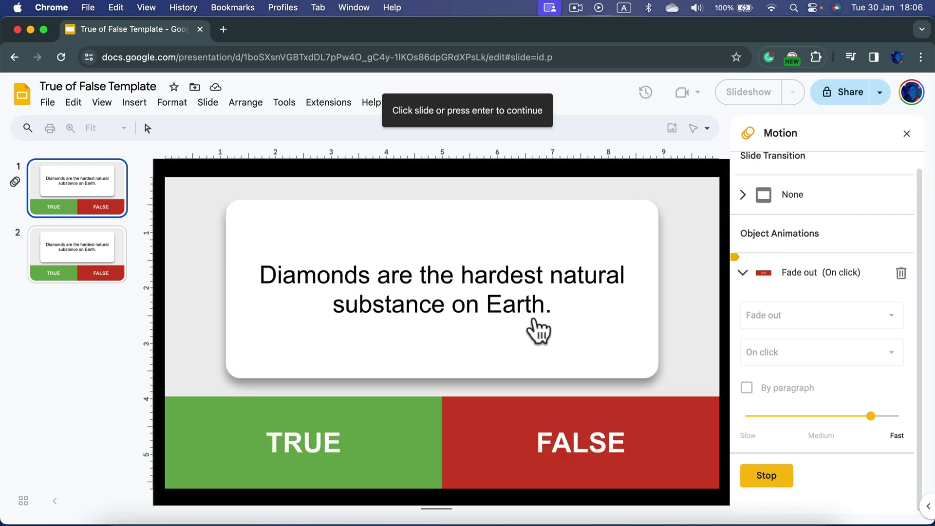
- Advance the preview so FALSE fades out, close the Motion panel, and go to slide 2
click(533, 321)
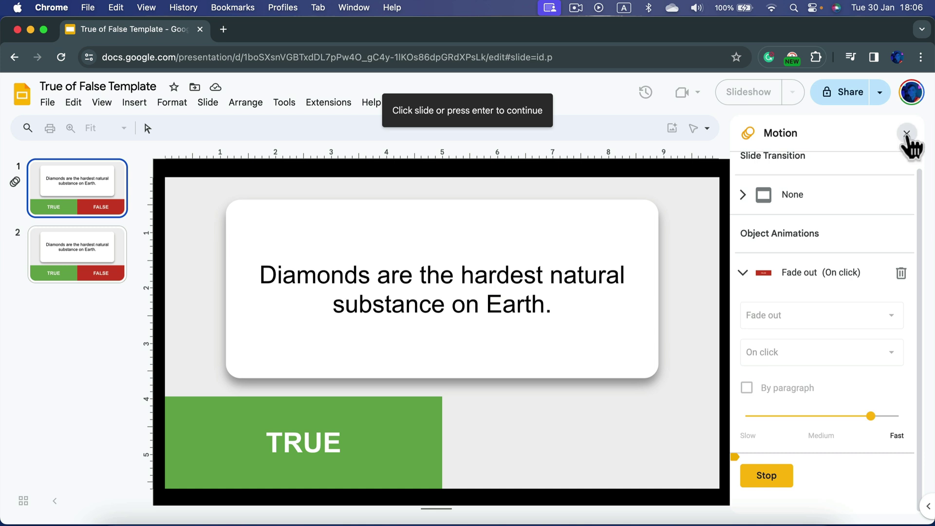
click(907, 133)
click(80, 256)
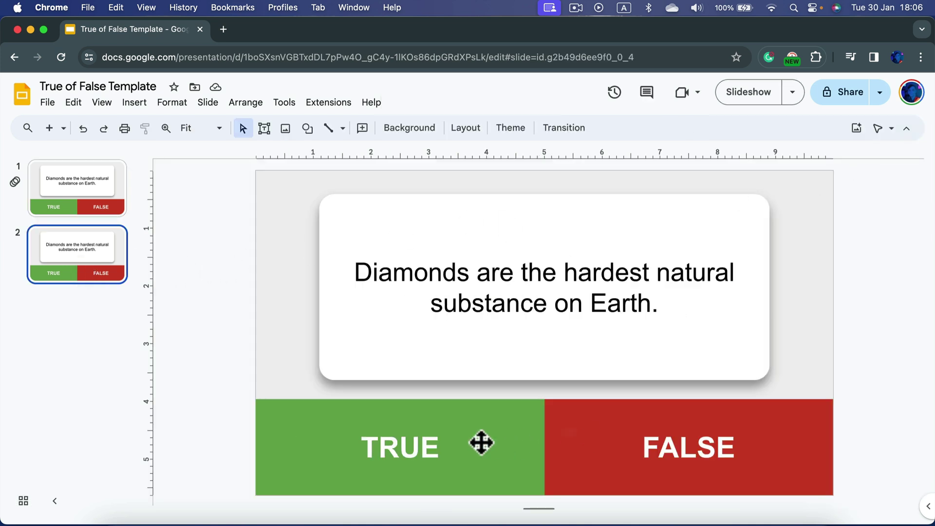
- Give slide 2's green TRUE box a Fade out on-click animation and play its preview
click(480, 422)
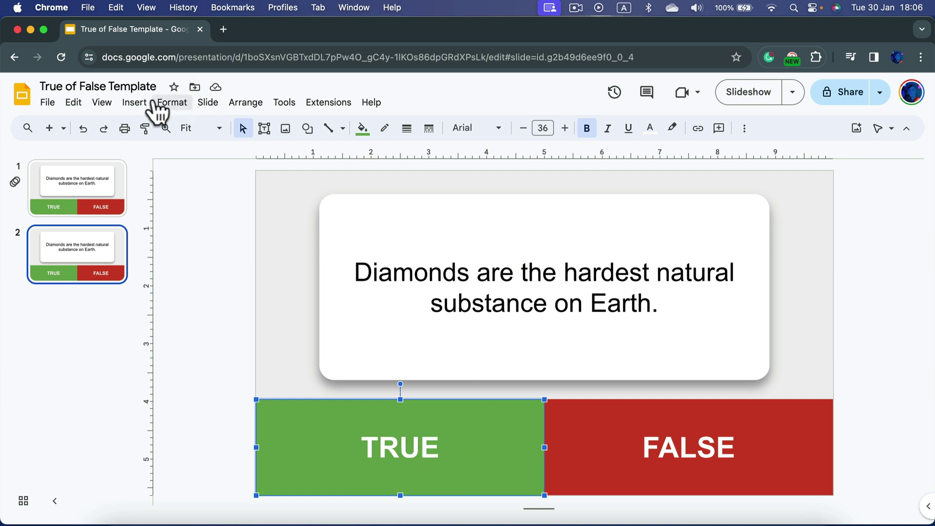
click(134, 103)
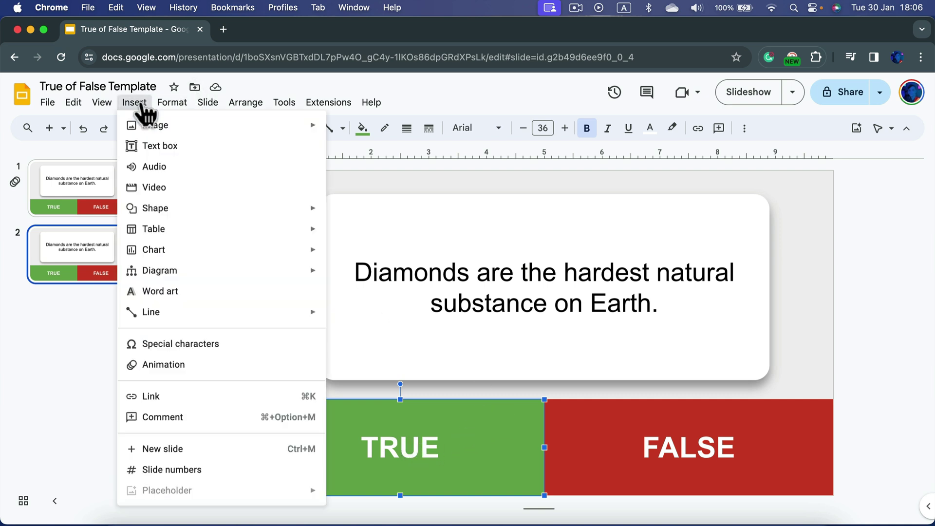
click(202, 365)
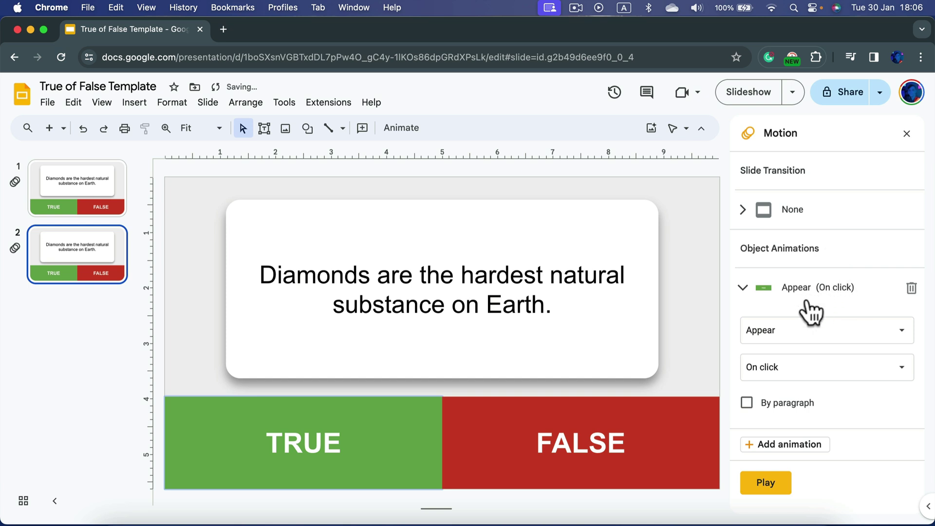
click(811, 332)
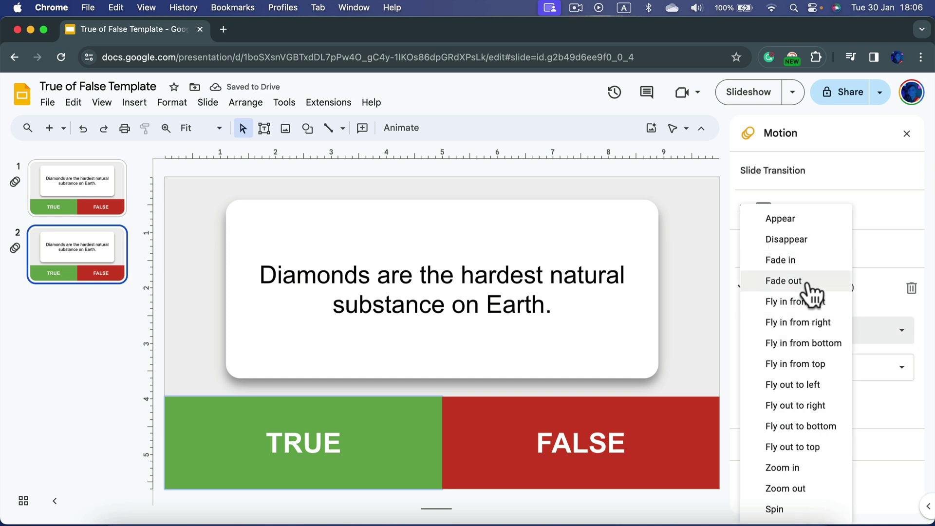
click(783, 280)
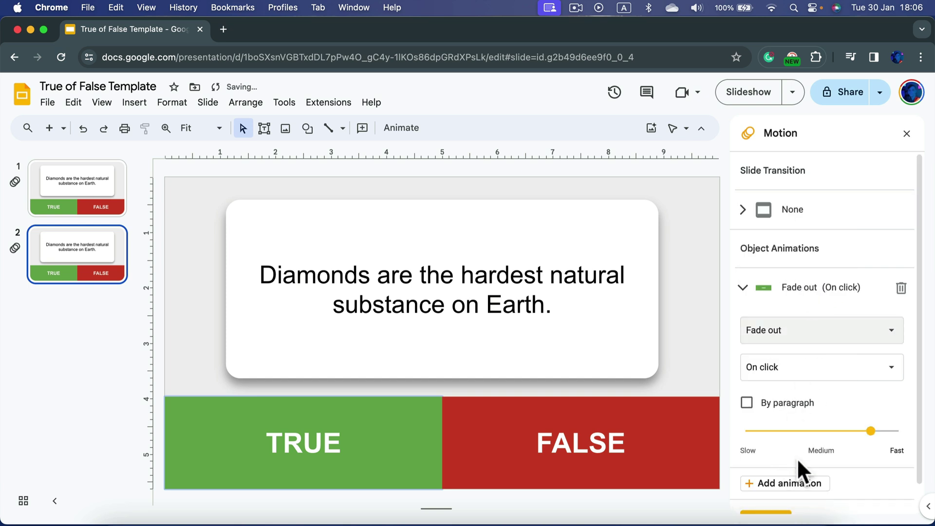
scroll(871, 487, down, 1)
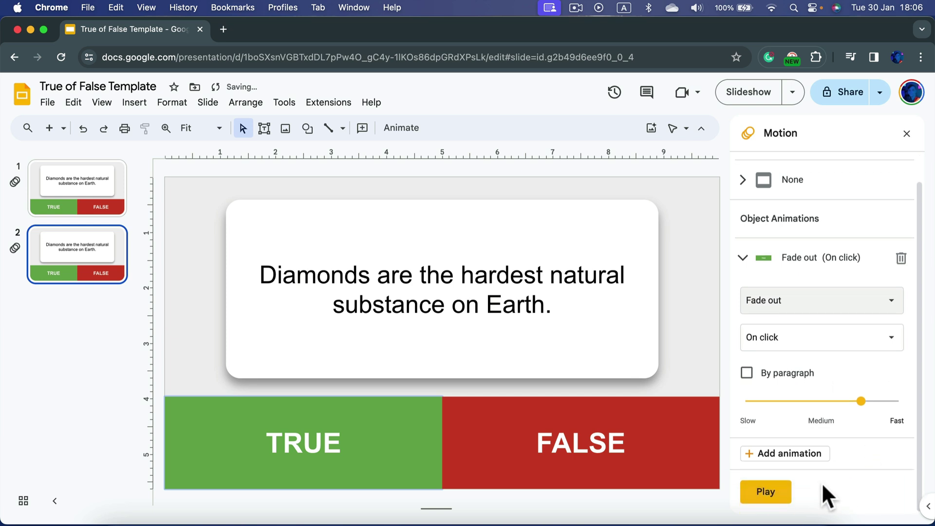
click(772, 501)
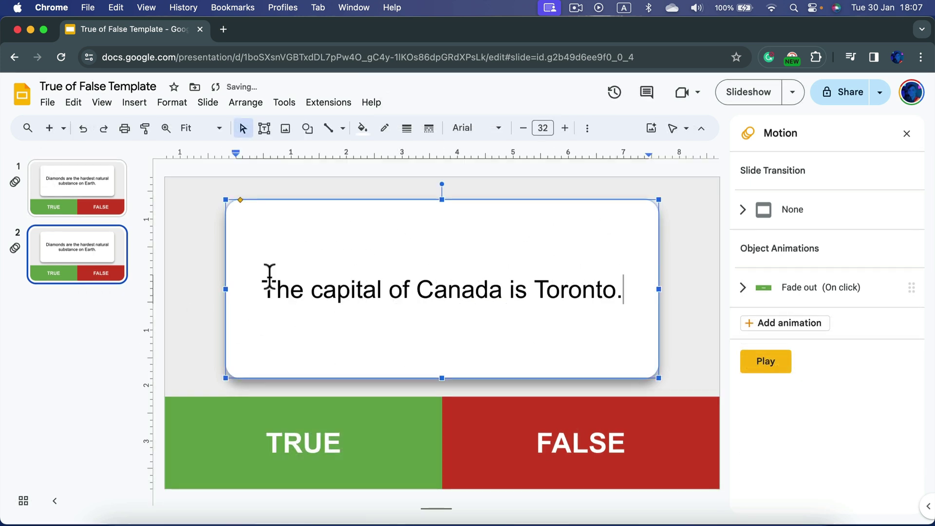
- Close the Motion panel and deselect the Toronto question text box on slide 2
click(906, 133)
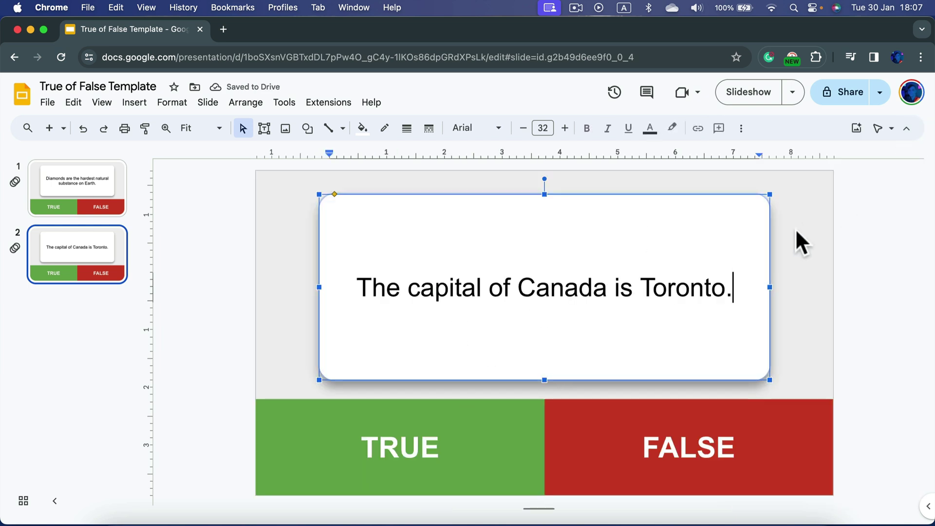
click(869, 190)
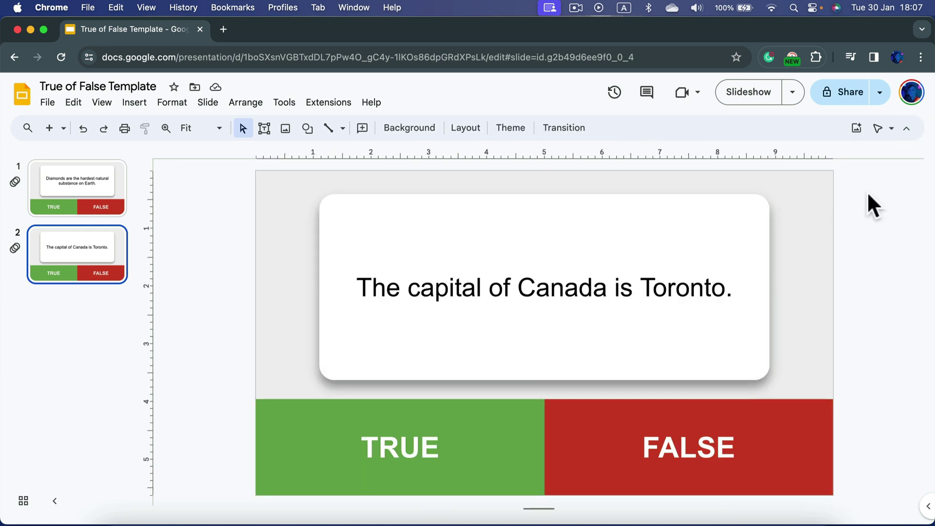